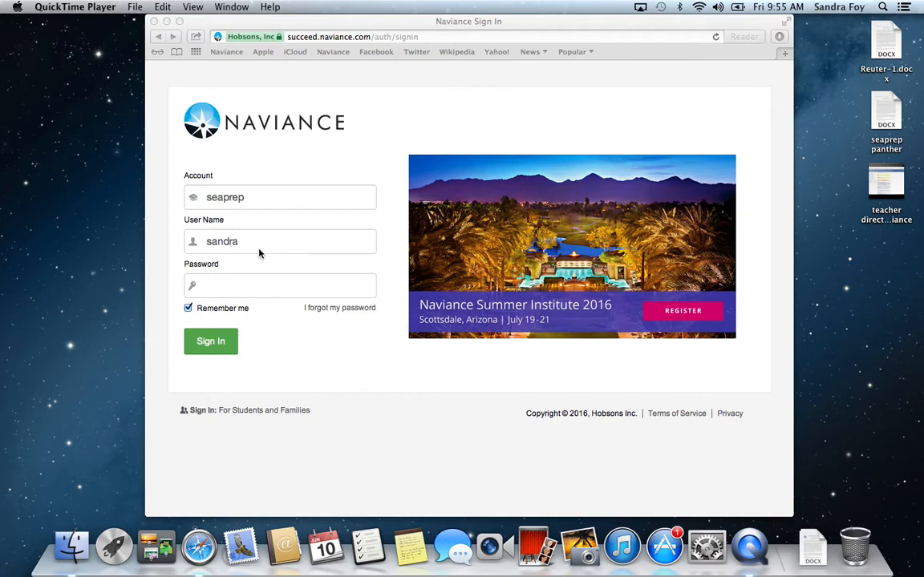
Step: Enter the account password and sign in to Naviance
{"action": "left_click", "coordinate": [208, 288]}
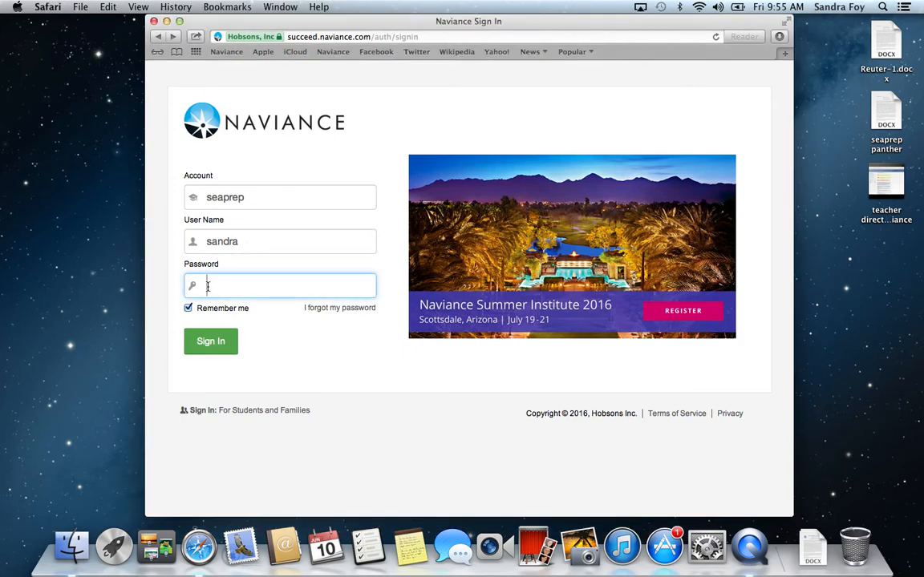
{"action": "type", "text": "••••••"}
{"action": "left_click", "coordinate": [208, 343]}
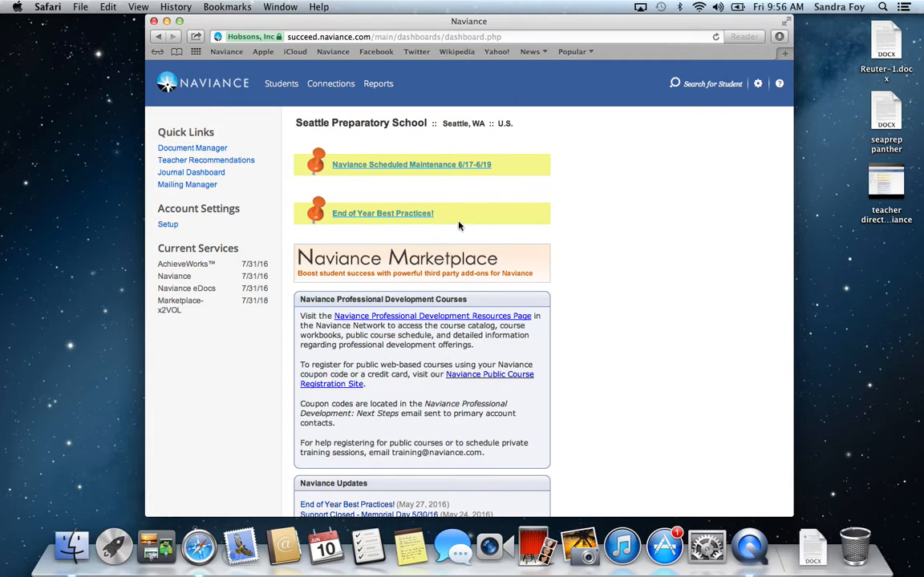
Step: From the teacher recommendation requests, open the listed student's applications and go to the Prepare page of the student's eDocs
{"action": "left_click", "coordinate": [219, 162]}
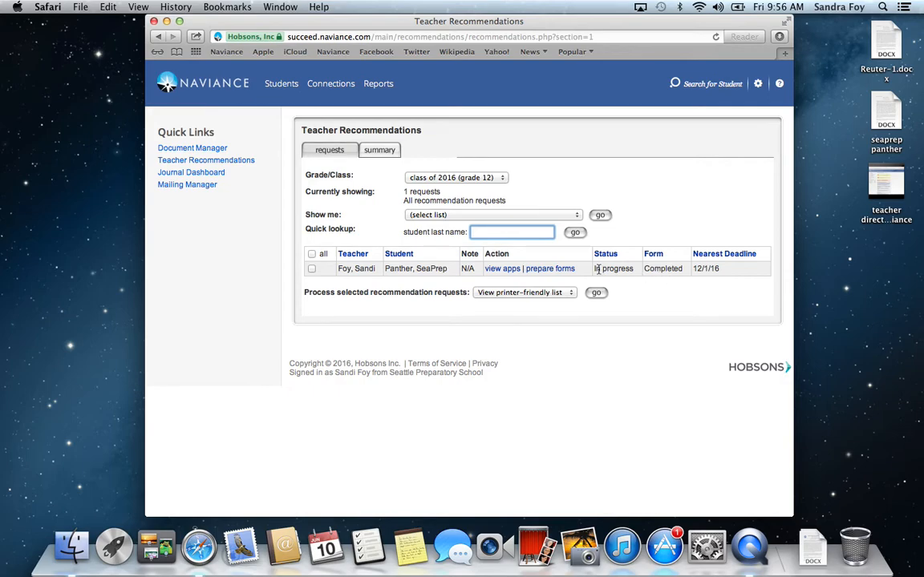
{"action": "left_click", "coordinate": [497, 271]}
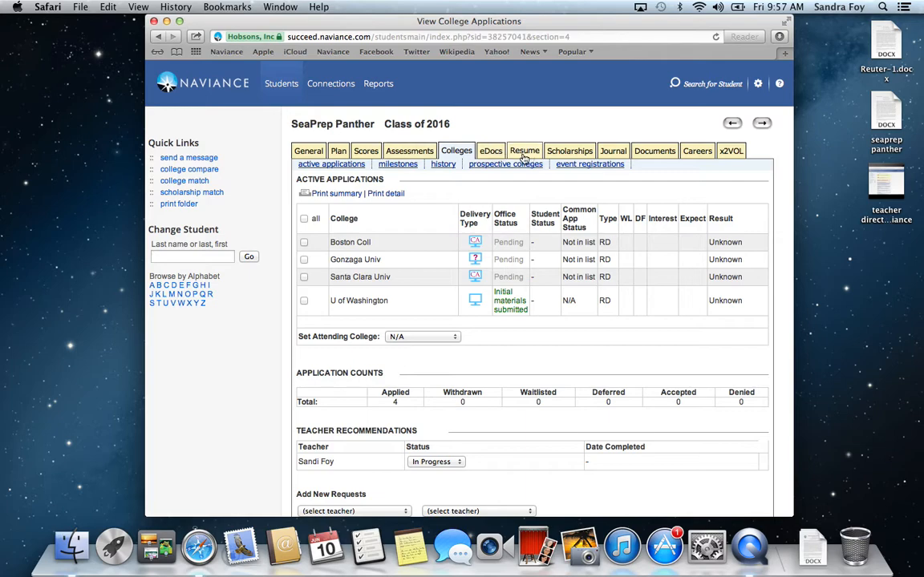
{"action": "left_click", "coordinate": [492, 153]}
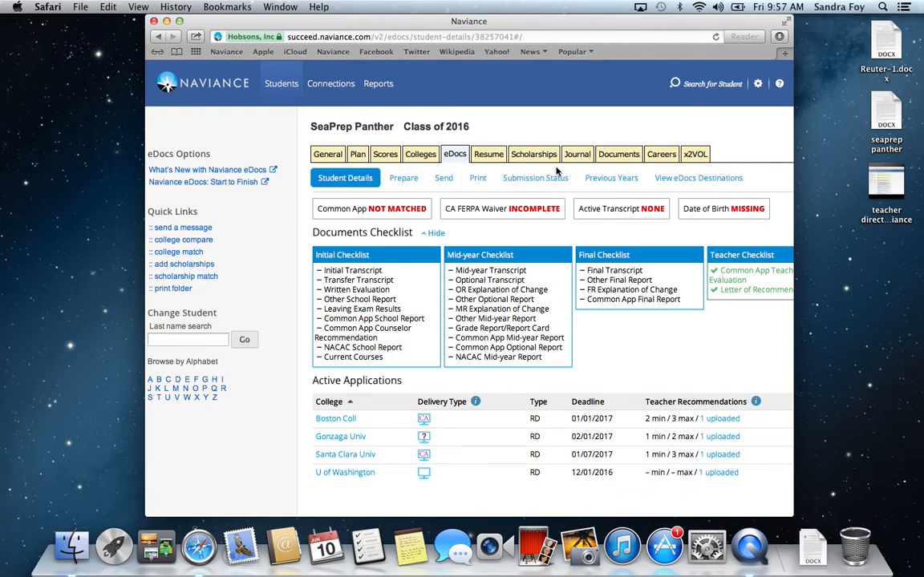
{"action": "left_click", "coordinate": [402, 180]}
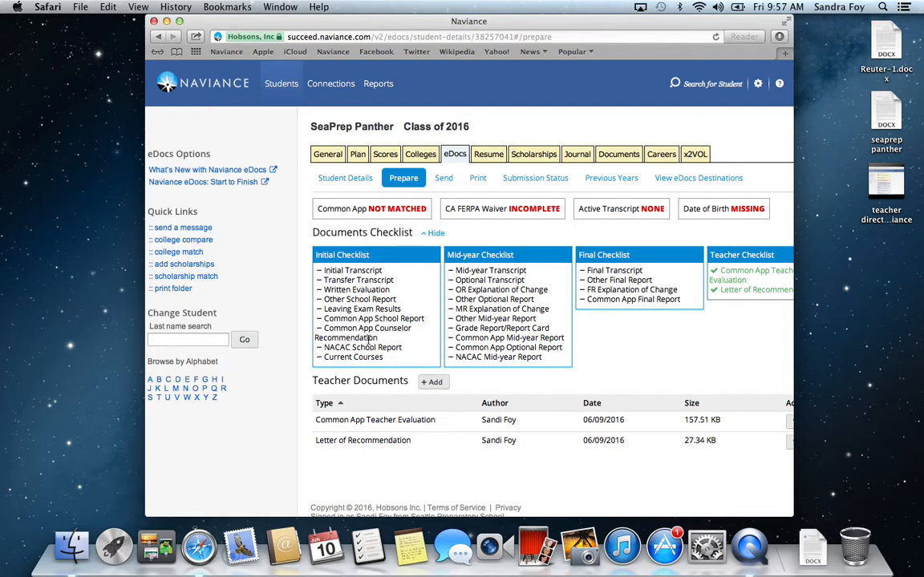
Step: Add a teacher document by preparing a form of type Common App Teacher Evaluation
{"action": "left_click", "coordinate": [433, 383]}
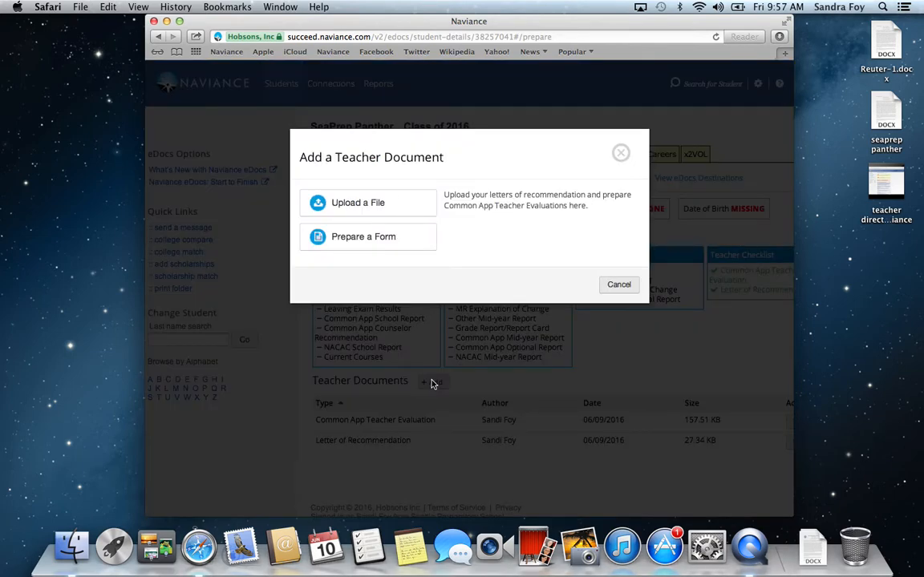
{"action": "left_click", "coordinate": [363, 238]}
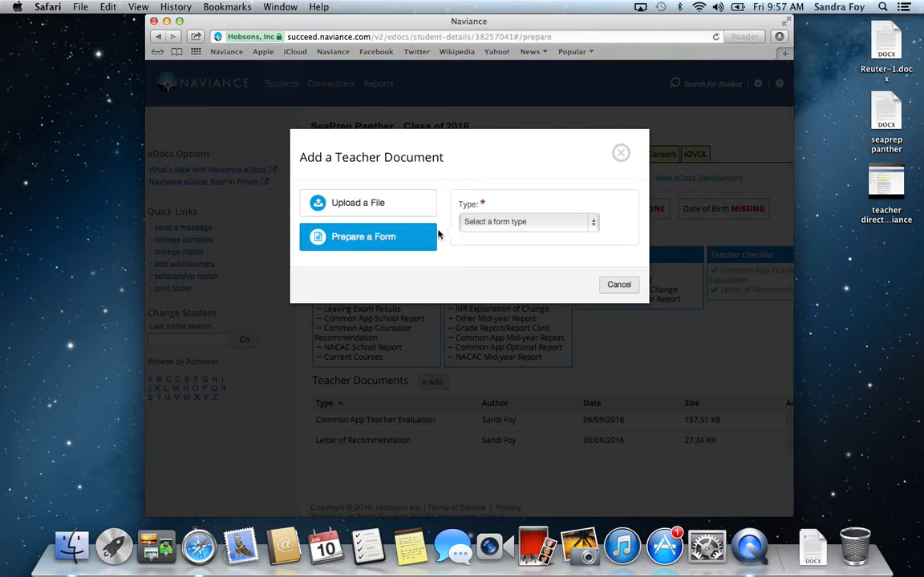
{"action": "left_click", "coordinate": [594, 225]}
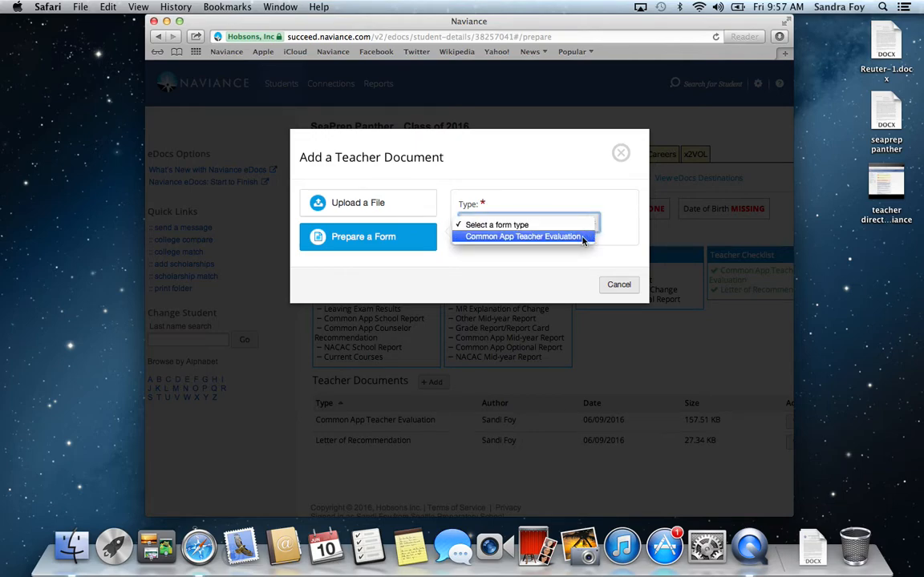
{"action": "left_click", "coordinate": [583, 237]}
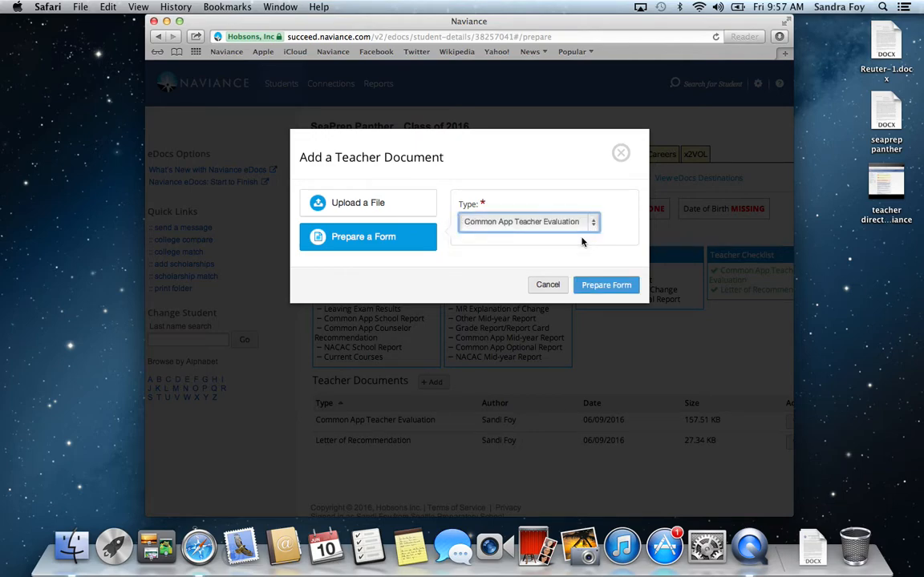
{"action": "left_click", "coordinate": [599, 288]}
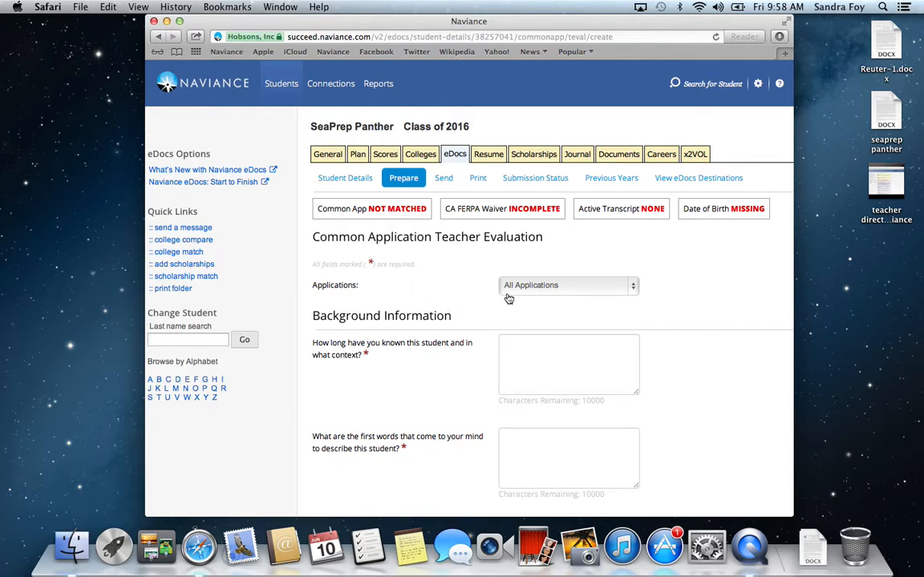
Step: Limit the evaluation to Santa Clara University and switch it back to All Applications
{"action": "left_click", "coordinate": [633, 288]}
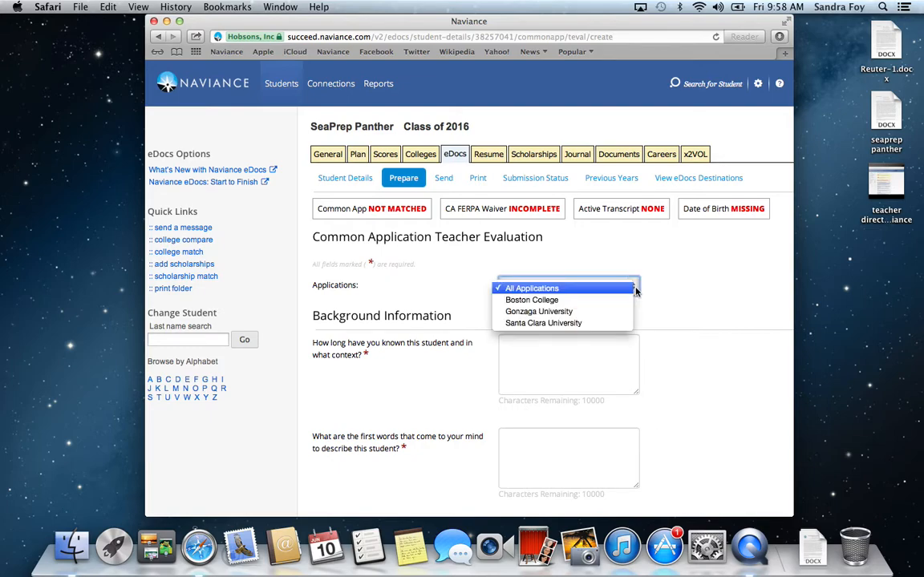
{"action": "left_click", "coordinate": [594, 323]}
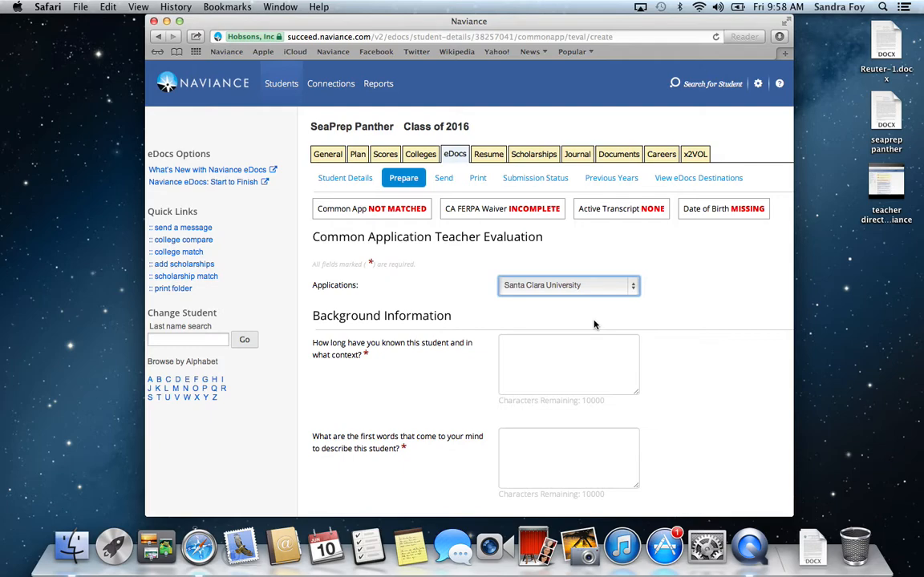
{"action": "left_click", "coordinate": [636, 290]}
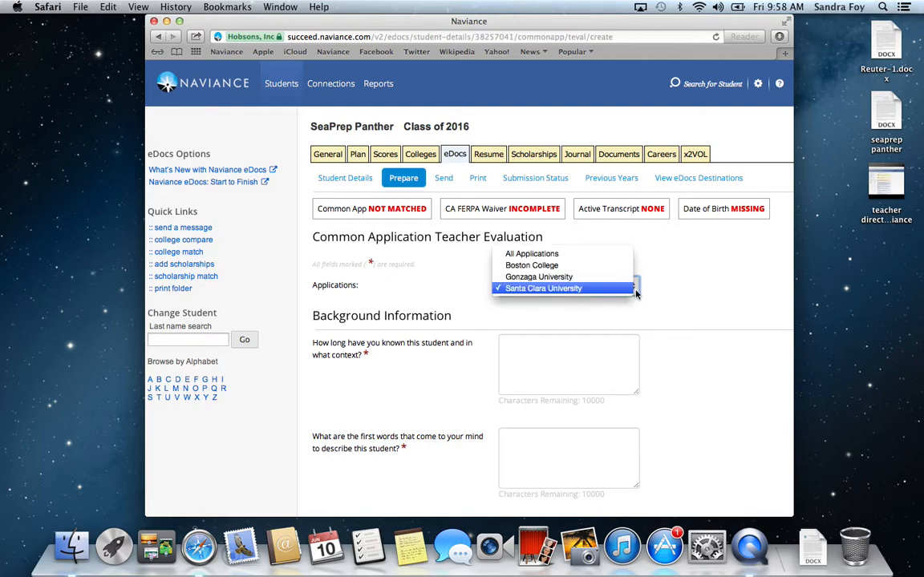
{"action": "left_click", "coordinate": [590, 257]}
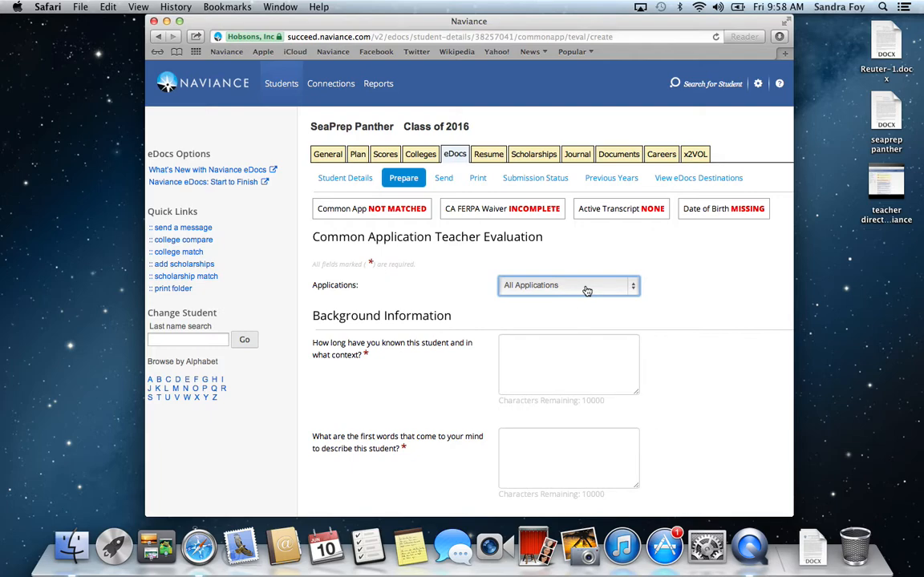
Step: Answer how long and in what context the student is known with "2 years, coach"
{"action": "left_click", "coordinate": [520, 345]}
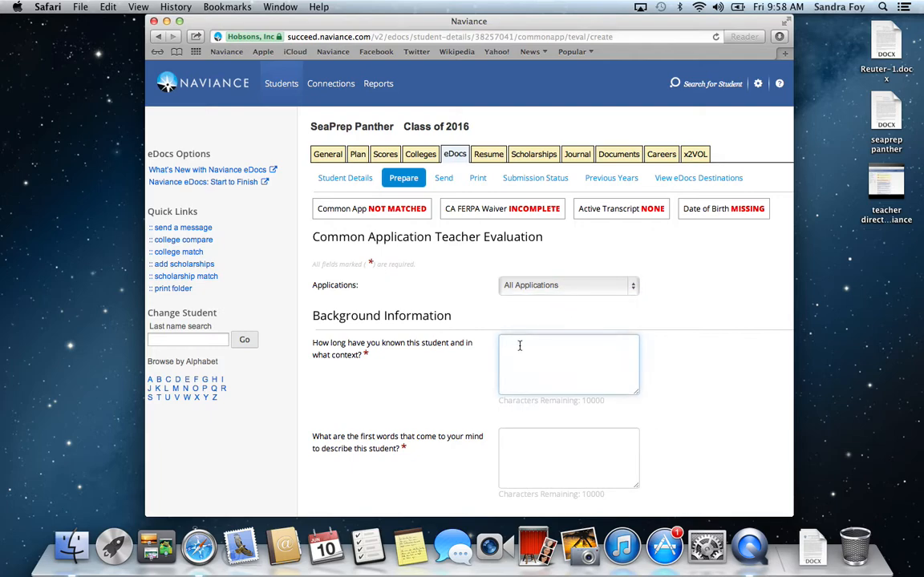
{"action": "type", "text": "2 years, coach"}
Step: Describe the student with the first words "diligent, inquisitive"
{"action": "scroll", "coordinate": [529, 449], "scroll_direction": "down", "scroll_amount": 3}
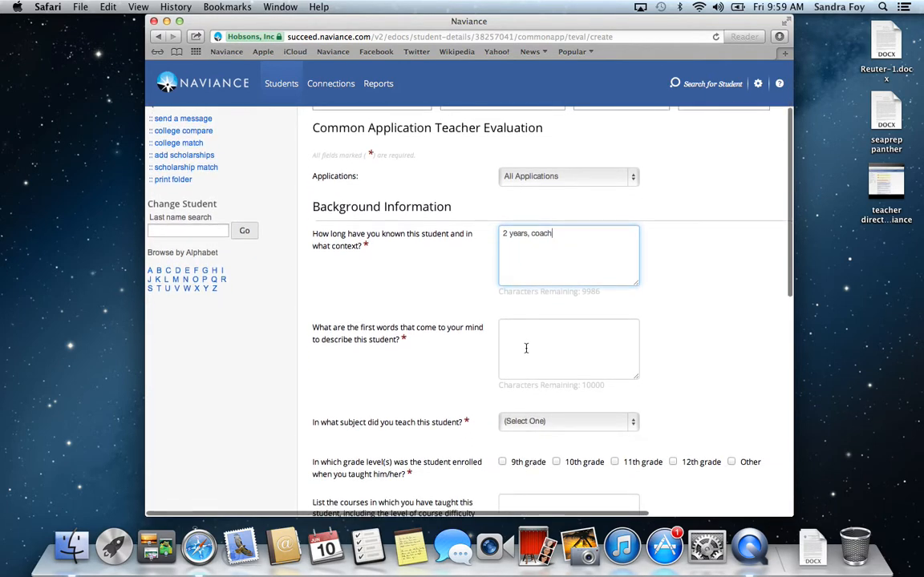
{"action": "left_click", "coordinate": [518, 335]}
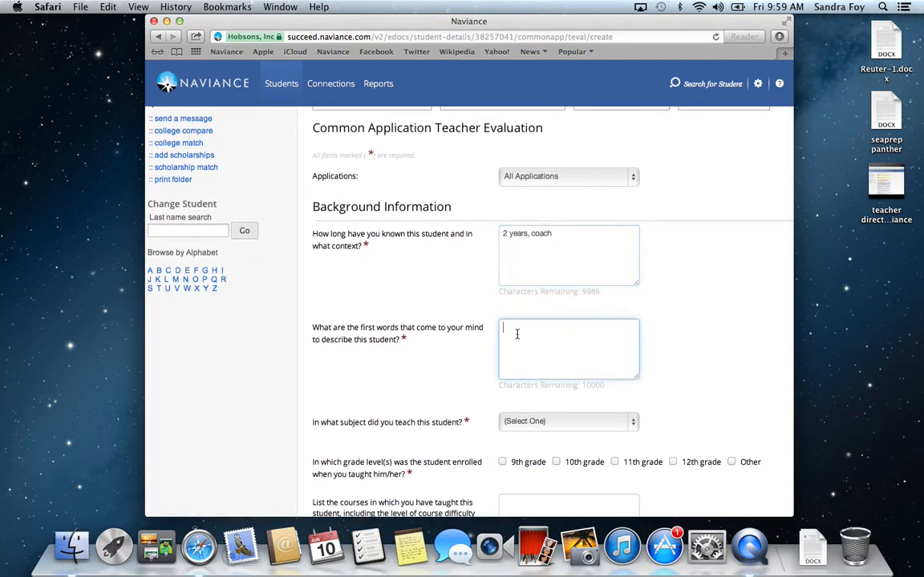
{"action": "type", "text": "diligent, inquisitive"}
Step: Set the subject taught to English and mark 11th grade as the student's grade level
{"action": "scroll", "coordinate": [475, 378], "scroll_direction": "down", "scroll_amount": 4}
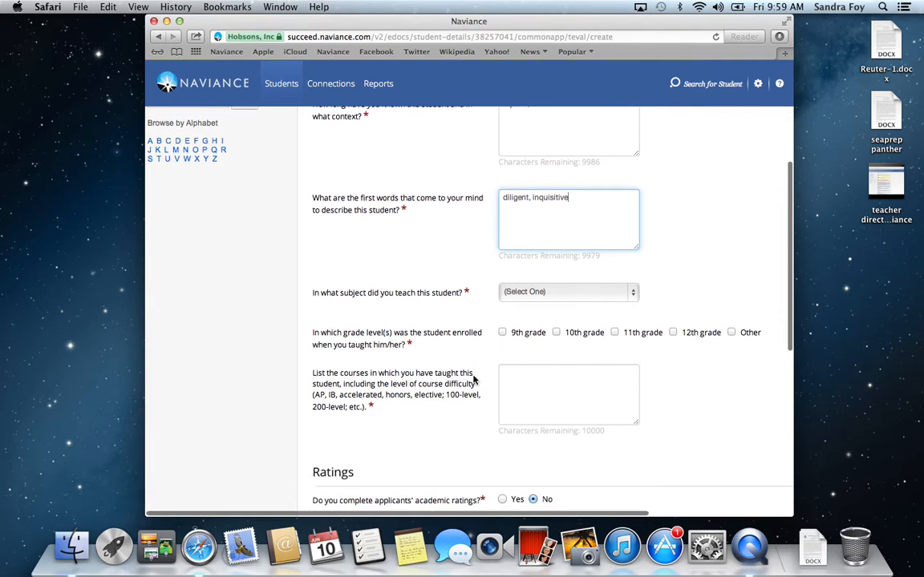
{"action": "left_click", "coordinate": [633, 295]}
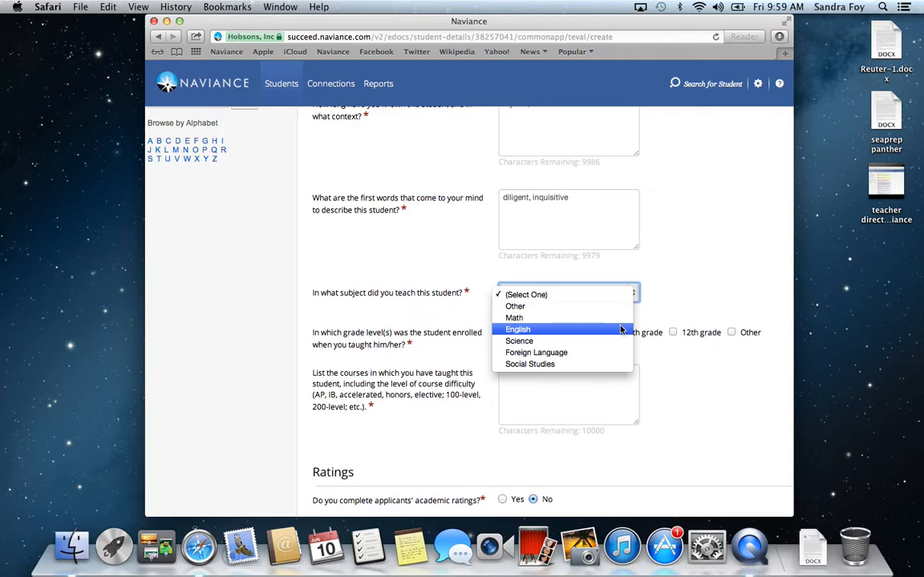
{"action": "left_click", "coordinate": [620, 329]}
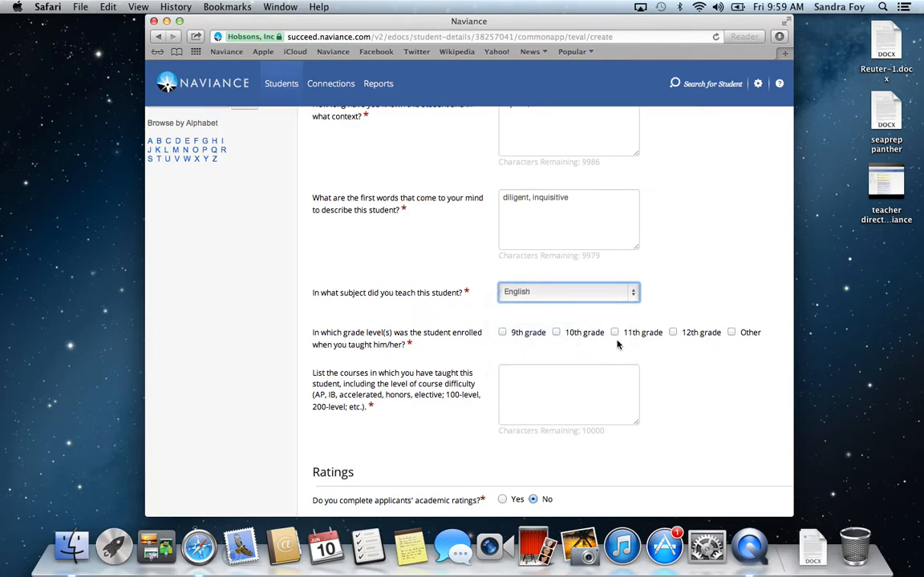
{"action": "left_click", "coordinate": [615, 333]}
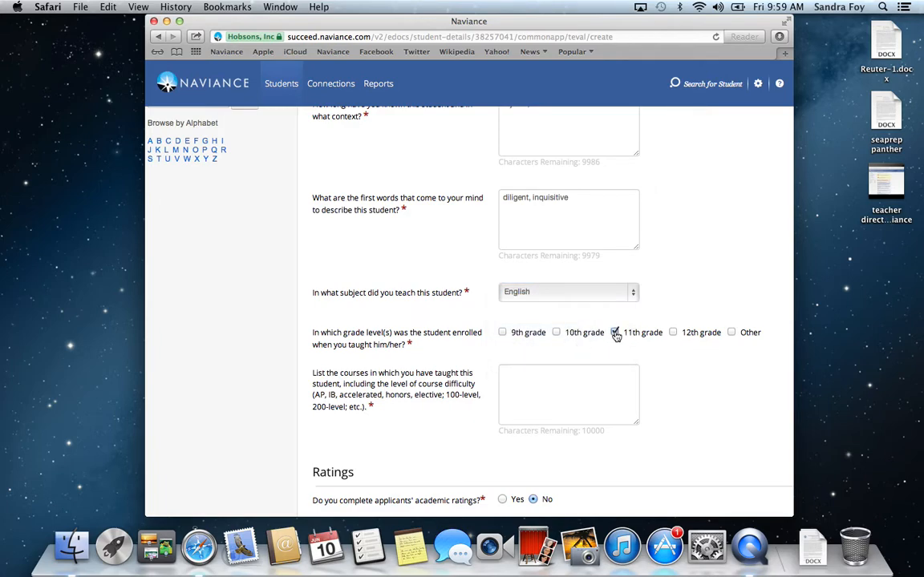
Step: List "English 11" as the course taught and save the teacher evaluation
{"action": "left_click", "coordinate": [530, 380]}
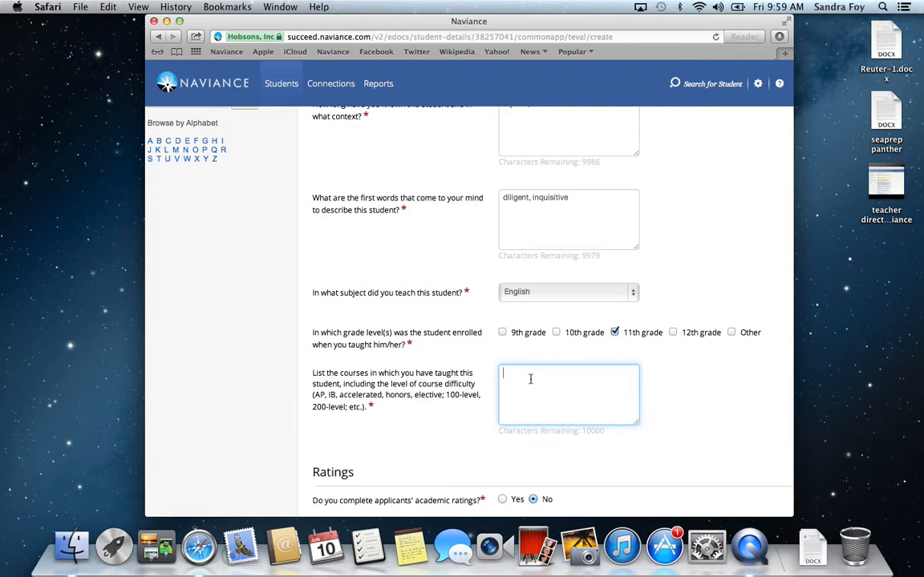
{"action": "type", "text": "English 11"}
{"action": "scroll", "coordinate": [688, 441], "scroll_direction": "down", "scroll_amount": 3}
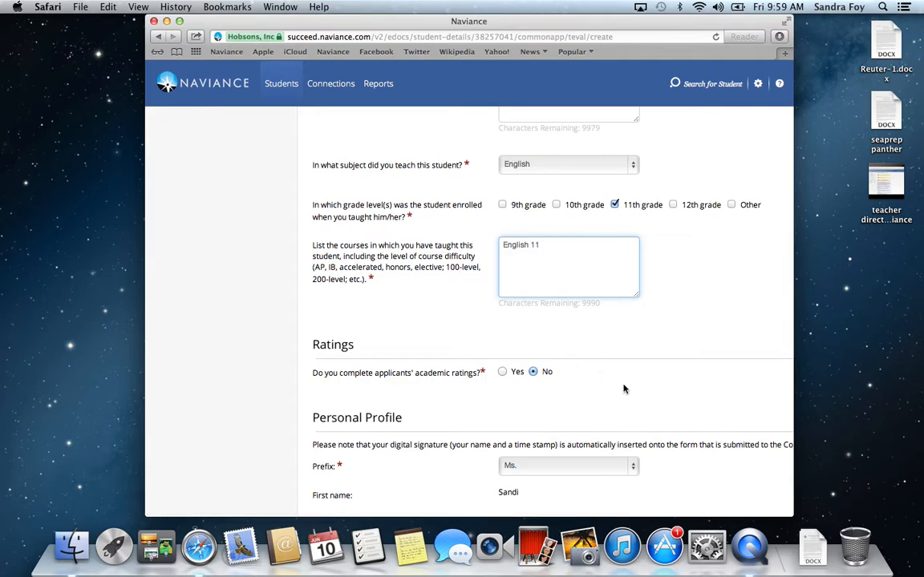
{"action": "scroll", "coordinate": [630, 395], "scroll_direction": "down", "scroll_amount": 5}
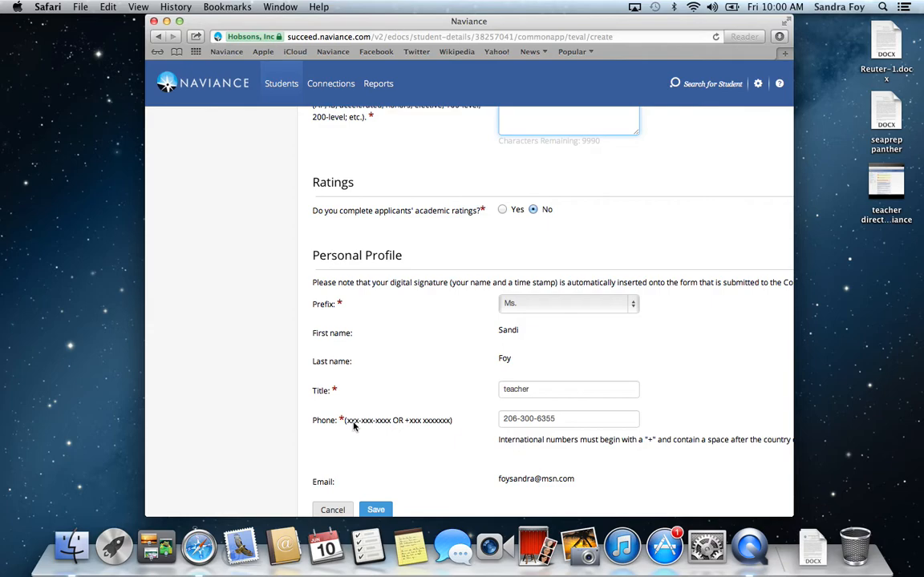
{"action": "left_click", "coordinate": [375, 511]}
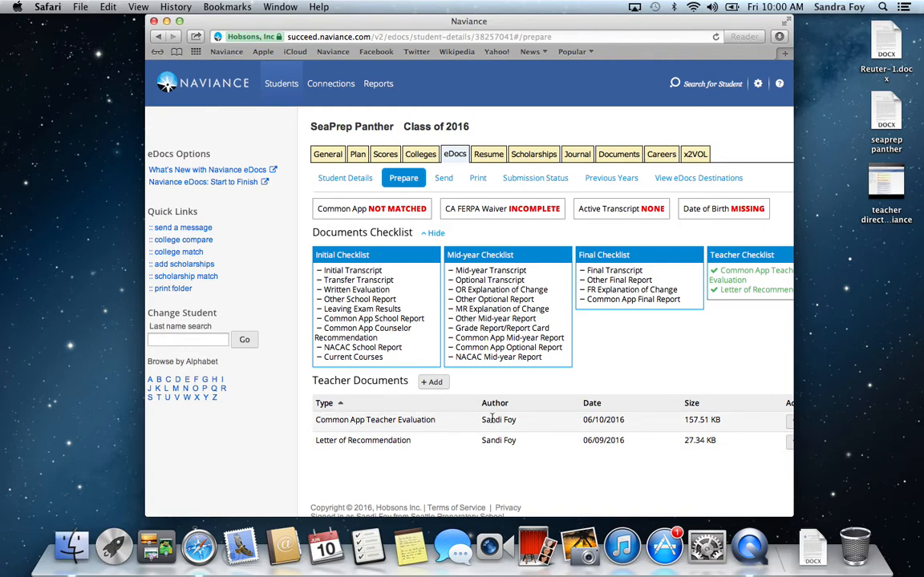
Step: Add another teacher document as a file upload for All Applications with the type Letter of Recommendation
{"action": "left_click", "coordinate": [431, 382]}
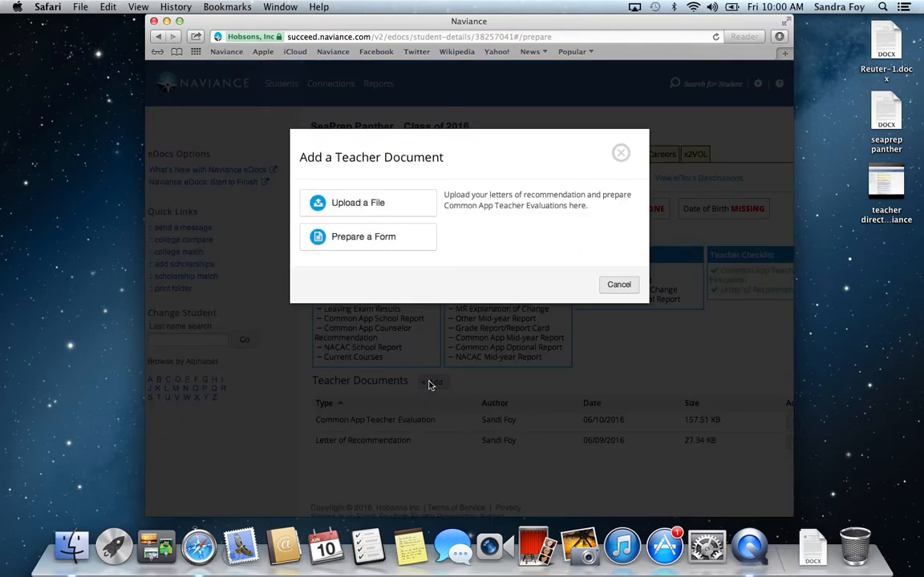
{"action": "left_click", "coordinate": [344, 206]}
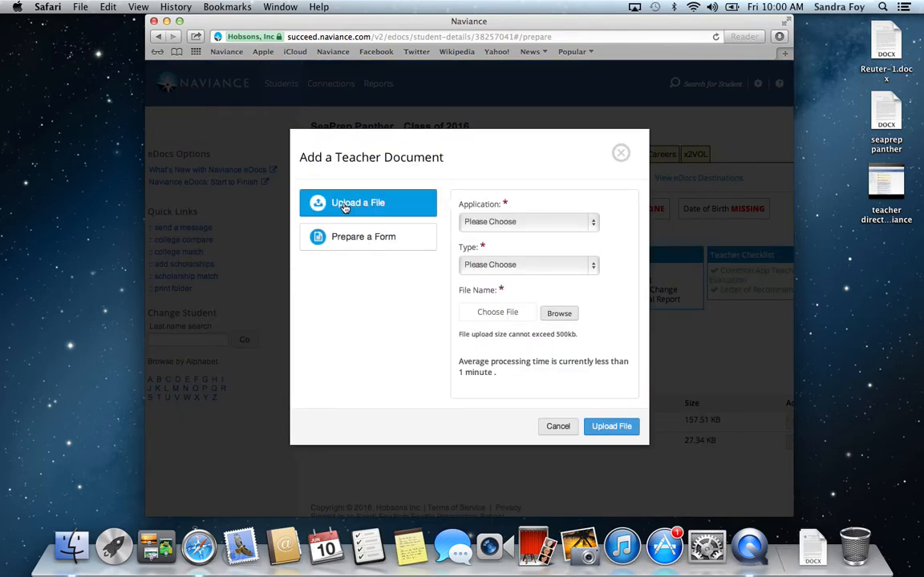
{"action": "left_click", "coordinate": [594, 229]}
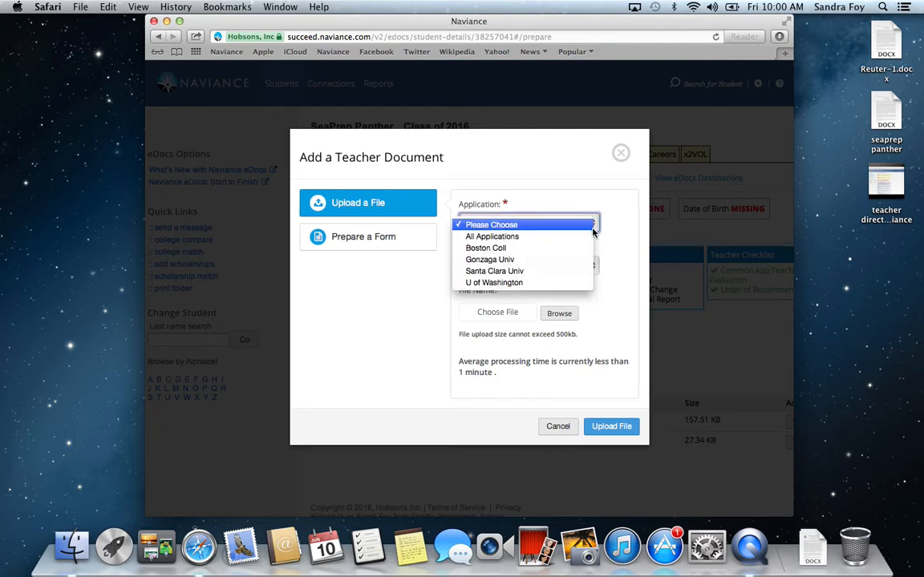
{"action": "left_click", "coordinate": [589, 236]}
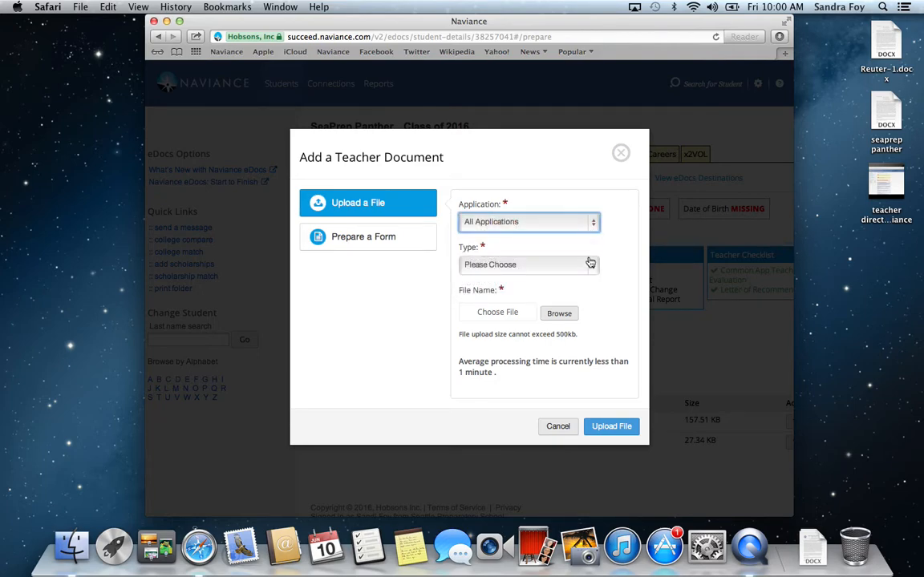
{"action": "left_click", "coordinate": [595, 273]}
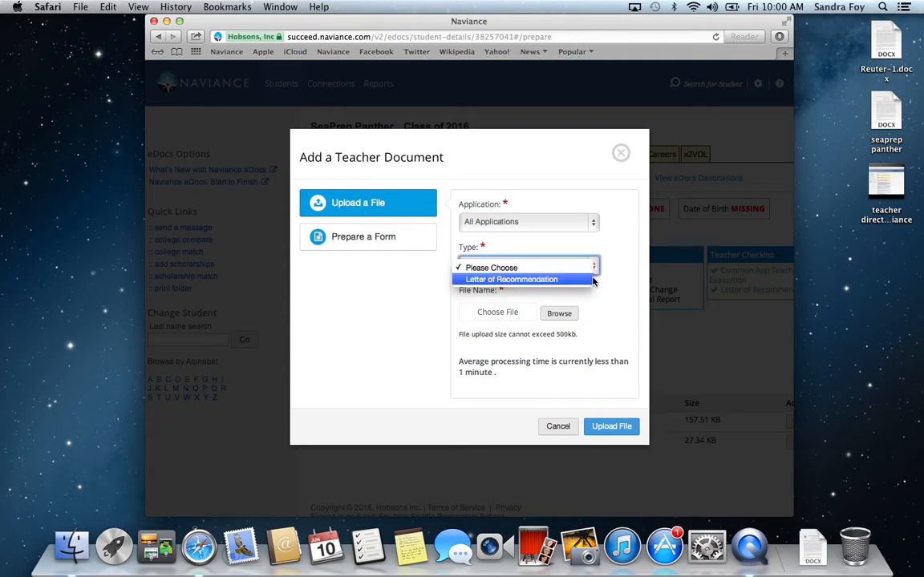
{"action": "left_click", "coordinate": [593, 279]}
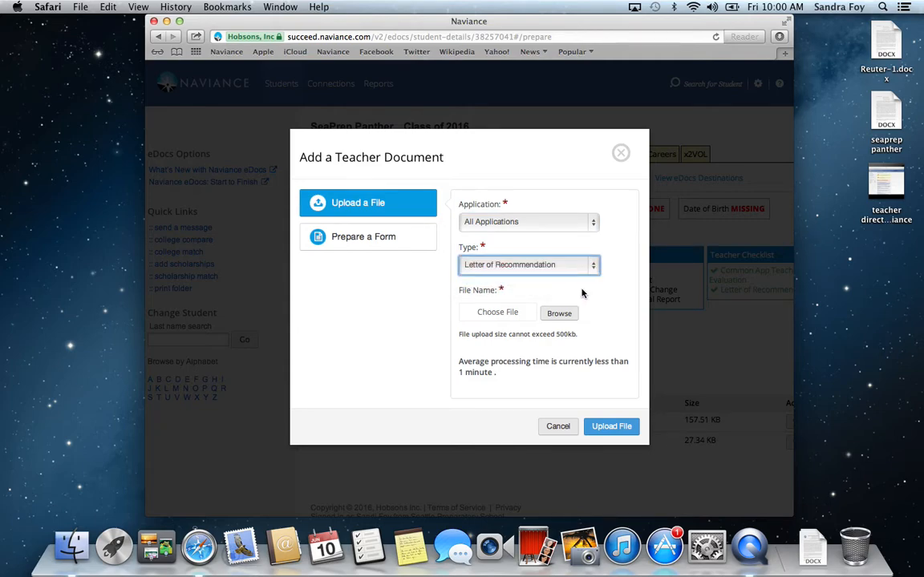
Step: Choose the "seaprep panther" document from the Desktop and upload it as the letter of recommendation
{"action": "left_click", "coordinate": [558, 313]}
{"action": "left_click", "coordinate": [556, 312]}
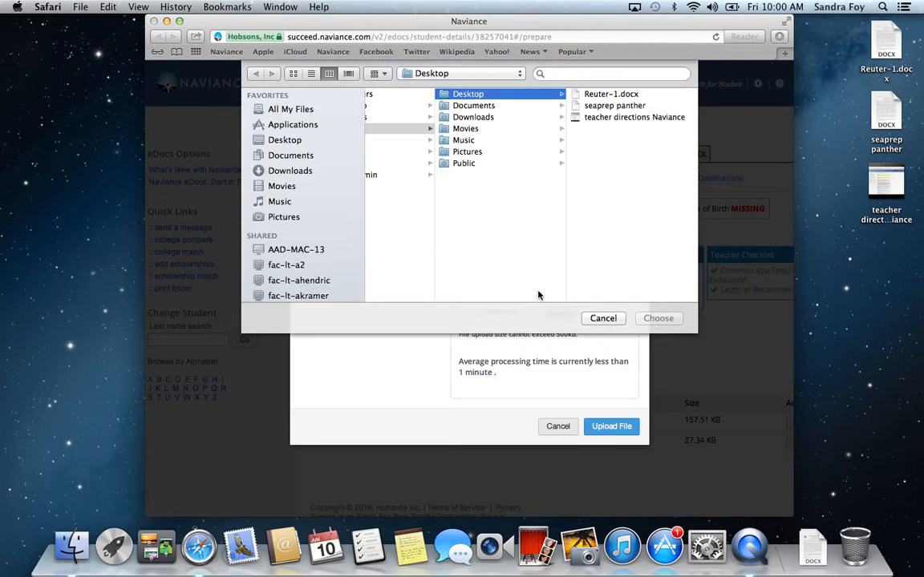
{"action": "left_click", "coordinate": [285, 140]}
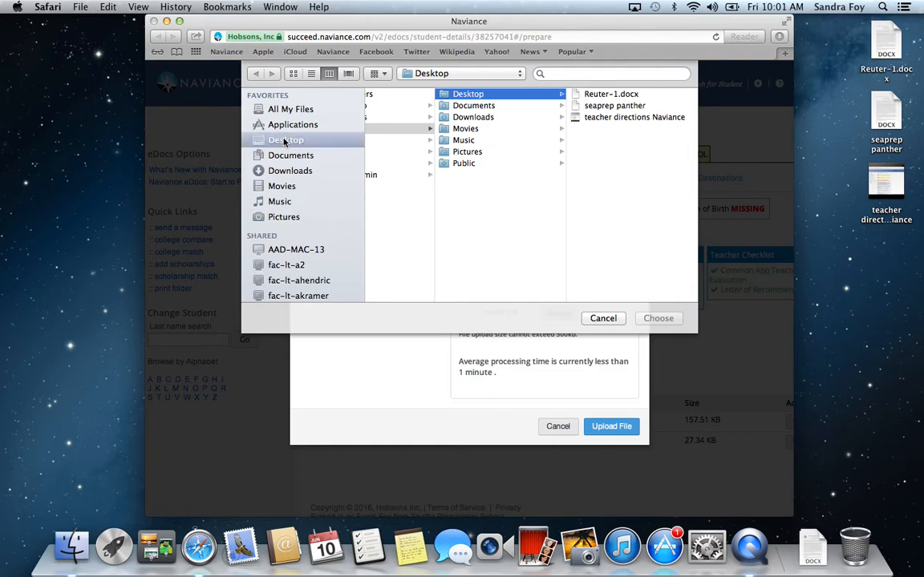
{"action": "left_click", "coordinate": [285, 142]}
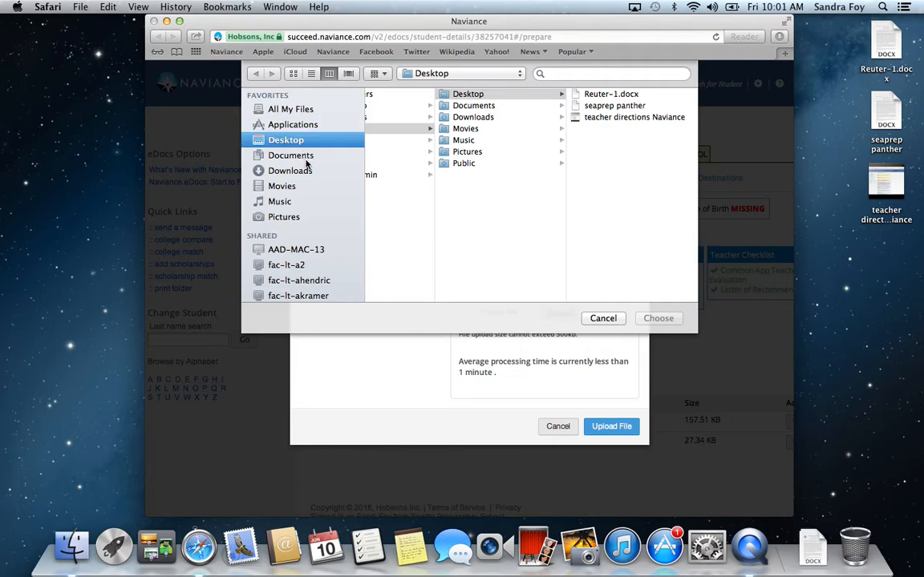
{"action": "scroll", "coordinate": [414, 190], "scroll_direction": "left", "scroll_amount": 3}
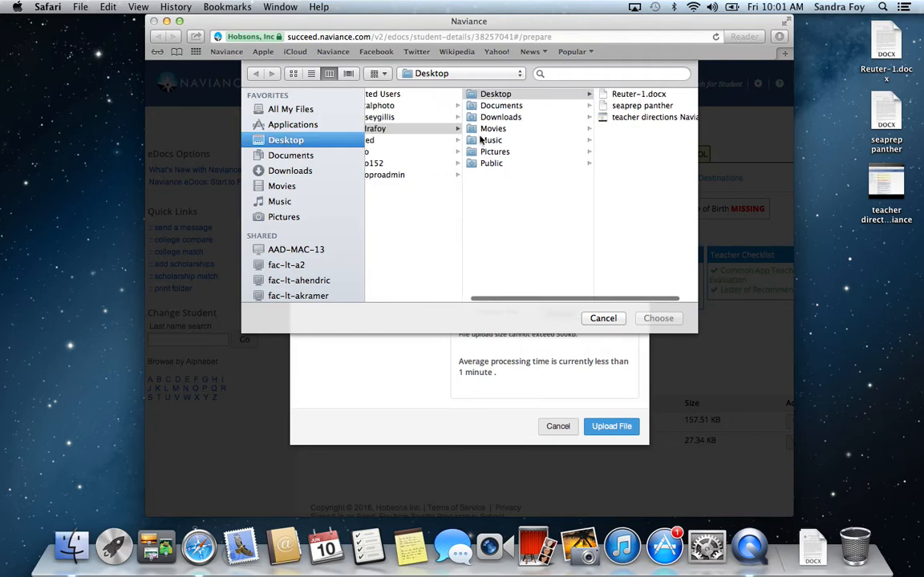
{"action": "left_click", "coordinate": [490, 95]}
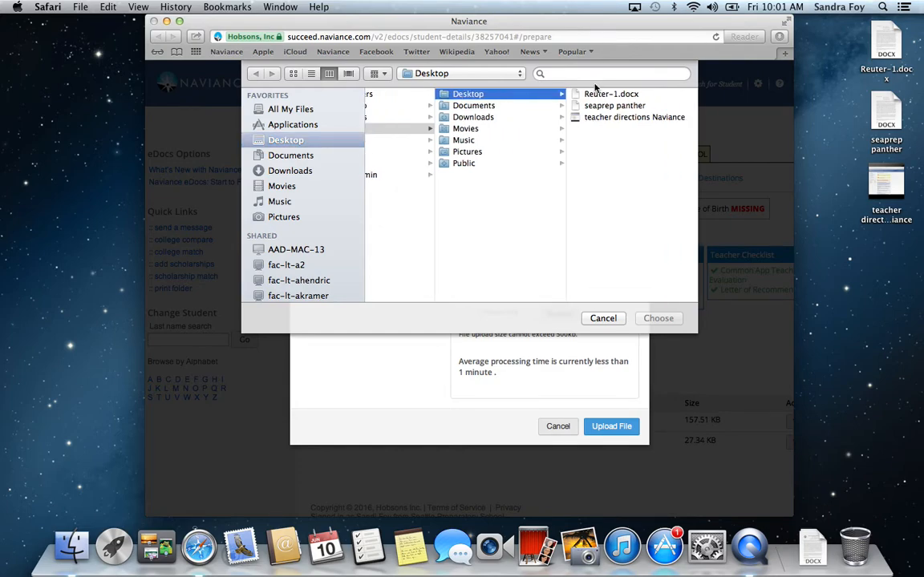
{"action": "left_click", "coordinate": [590, 106]}
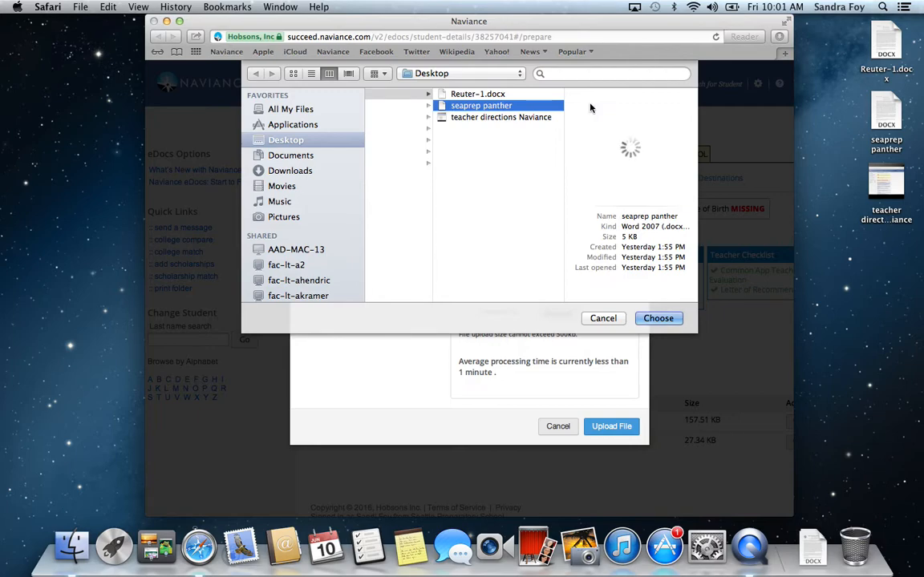
{"action": "left_click", "coordinate": [657, 318]}
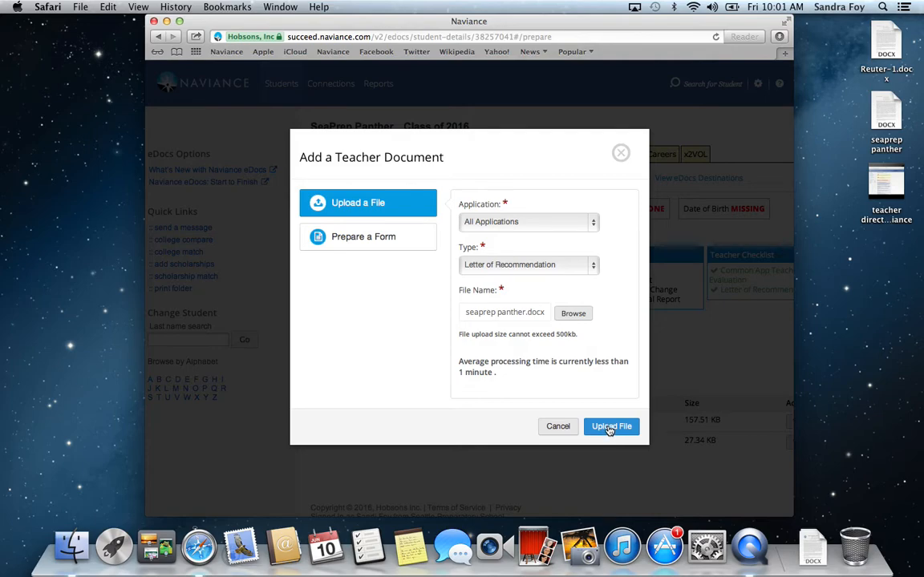
{"action": "left_click", "coordinate": [610, 427]}
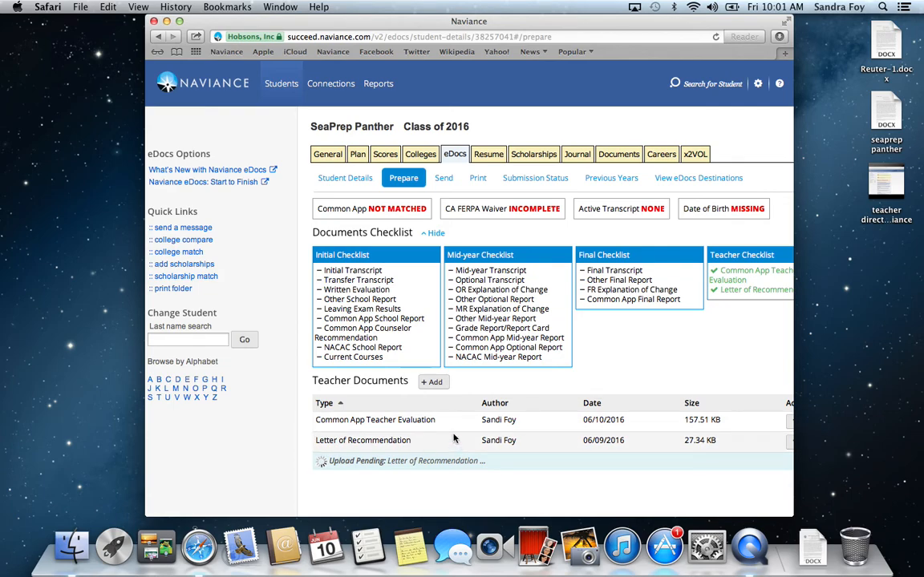
Step: Examine the eDocs sending page: Boston College's full details, why some forms are unavailable, the teacher evaluation forms and the other colleges
{"action": "left_click", "coordinate": [444, 179]}
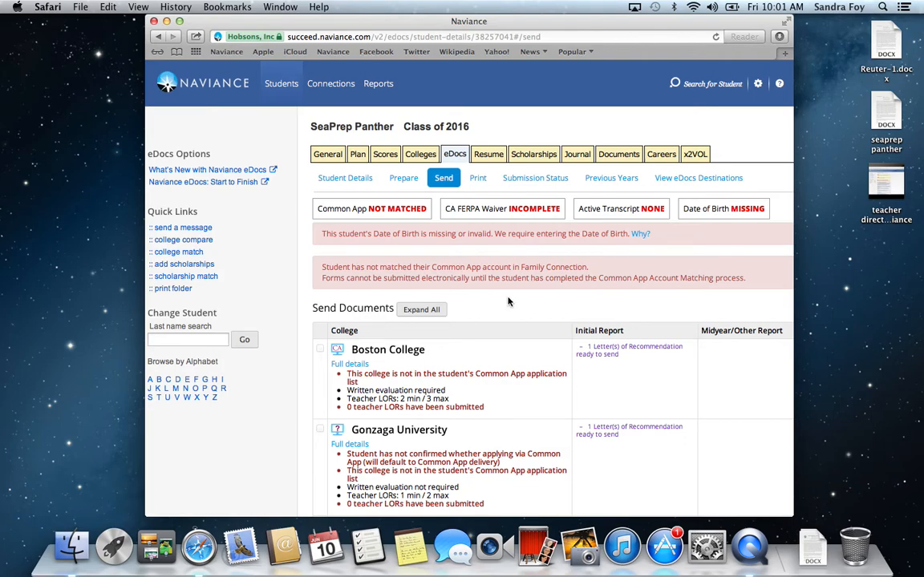
{"action": "left_click", "coordinate": [350, 365]}
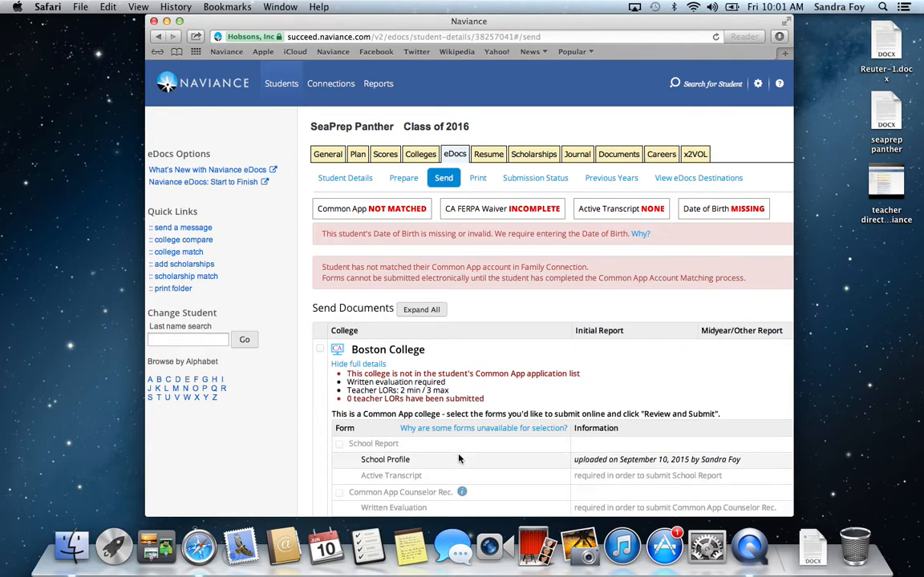
{"action": "mouse_move", "coordinate": [461, 429]}
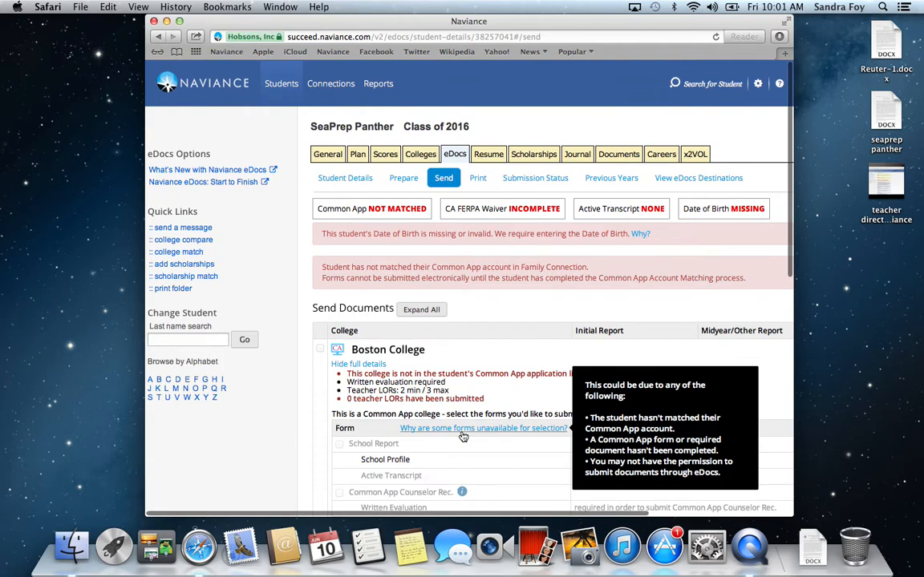
{"action": "scroll", "coordinate": [643, 338], "scroll_direction": "down", "scroll_amount": 2}
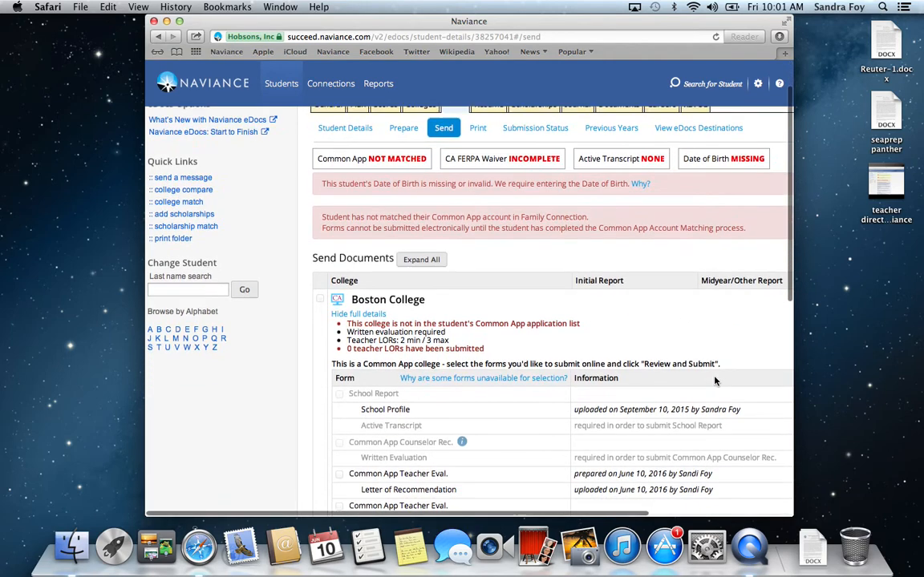
{"action": "scroll", "coordinate": [716, 382], "scroll_direction": "down", "scroll_amount": 5}
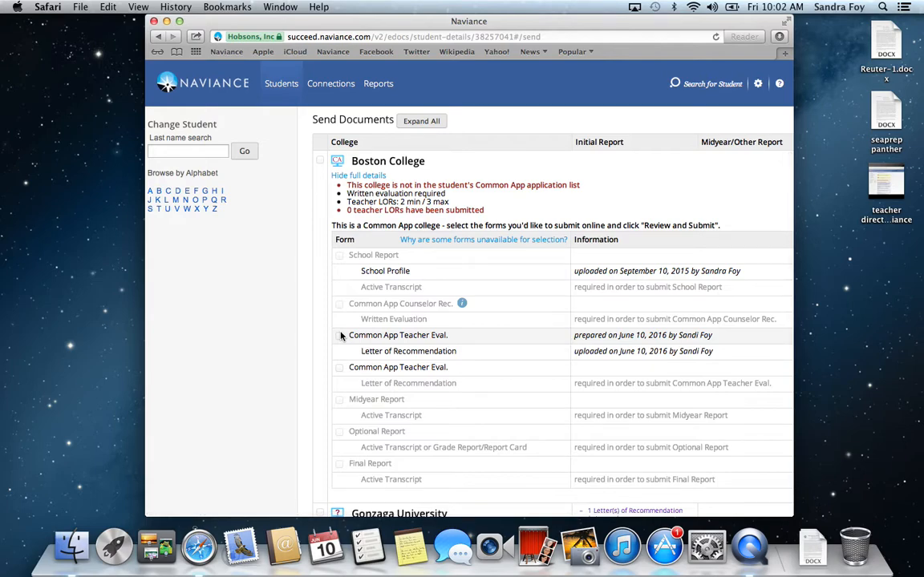
{"action": "scroll", "coordinate": [341, 337], "scroll_direction": "down", "scroll_amount": 1}
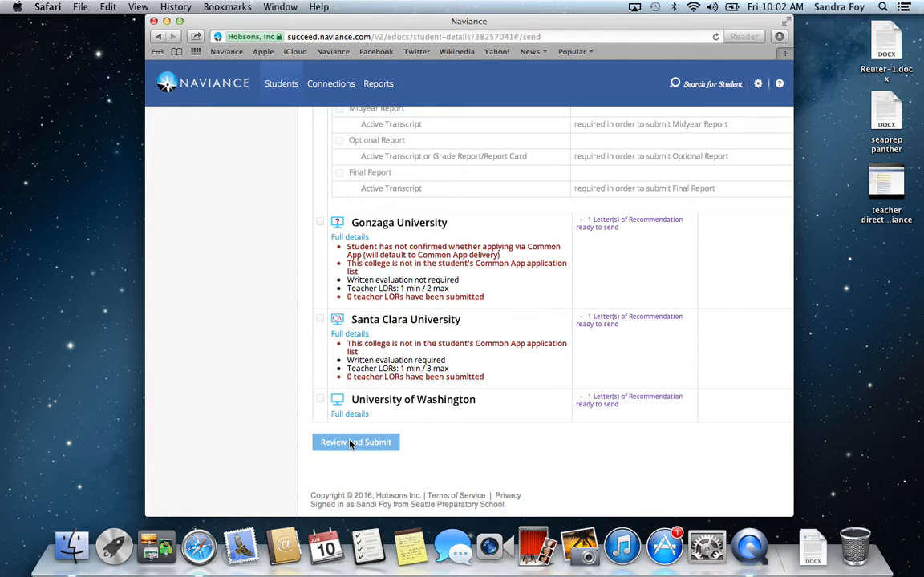
{"action": "scroll", "coordinate": [350, 444], "scroll_direction": "up", "scroll_amount": 15}
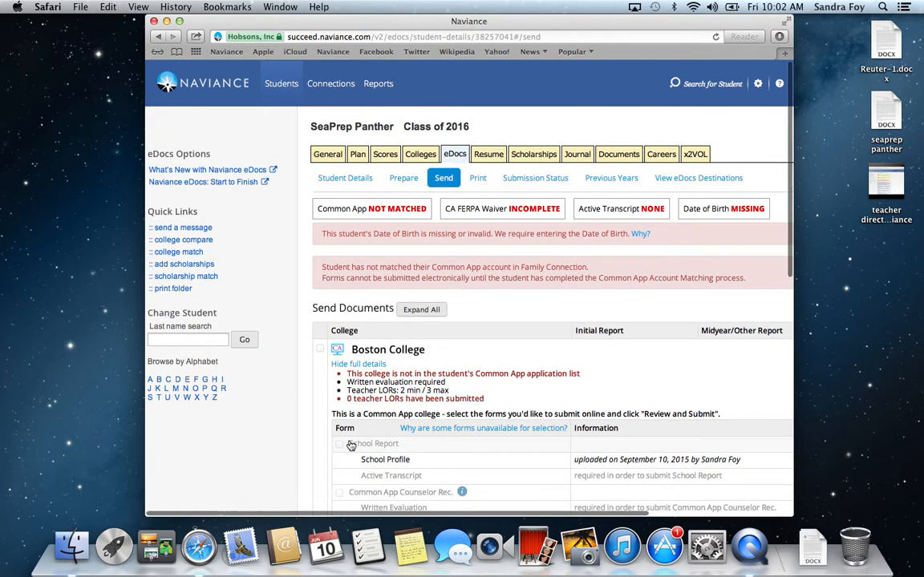
{"action": "scroll", "coordinate": [351, 445], "scroll_direction": "down", "scroll_amount": 5}
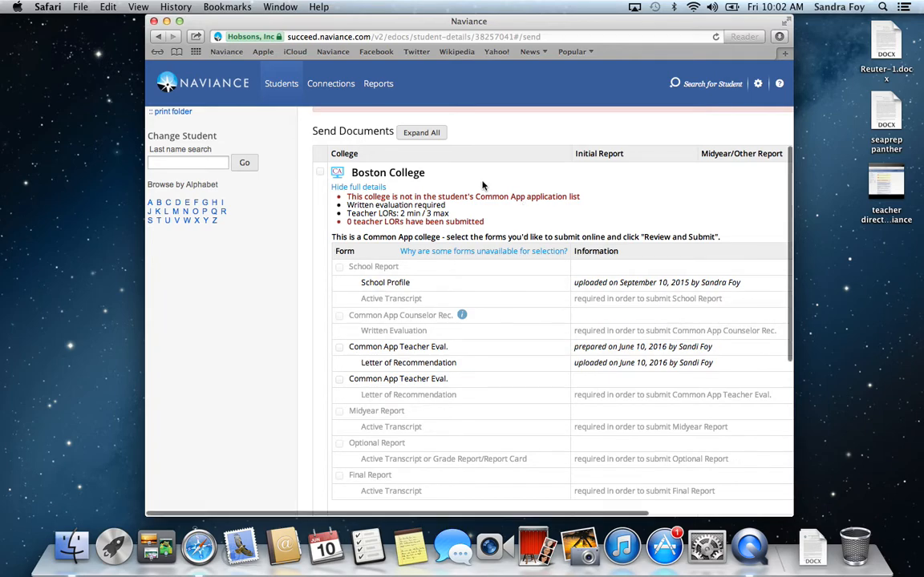
{"action": "scroll", "coordinate": [483, 186], "scroll_direction": "down", "scroll_amount": 2}
{"action": "scroll", "coordinate": [483, 186], "scroll_direction": "up", "scroll_amount": 5}
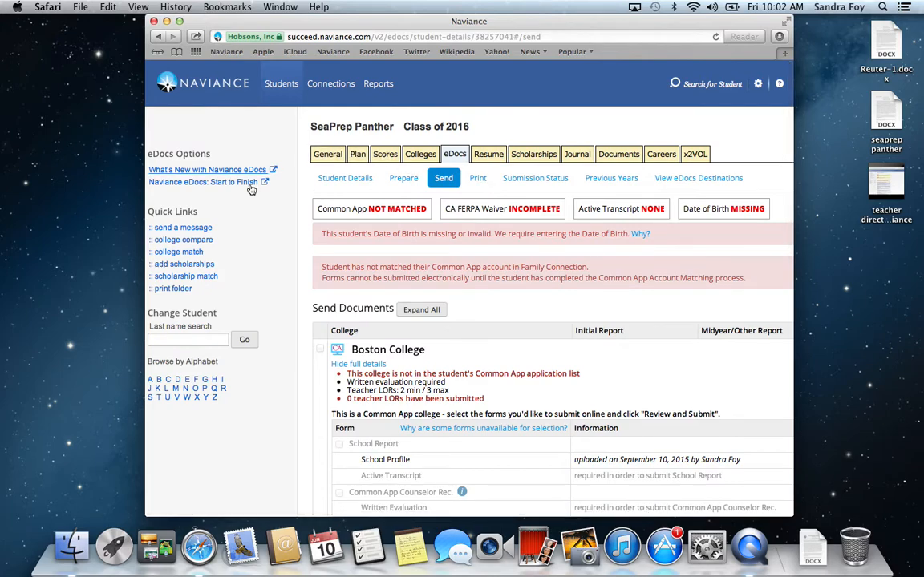
Step: Open the message form for the student, and reopen the student's record from the P names of the Class of 2016
{"action": "left_click", "coordinate": [183, 229]}
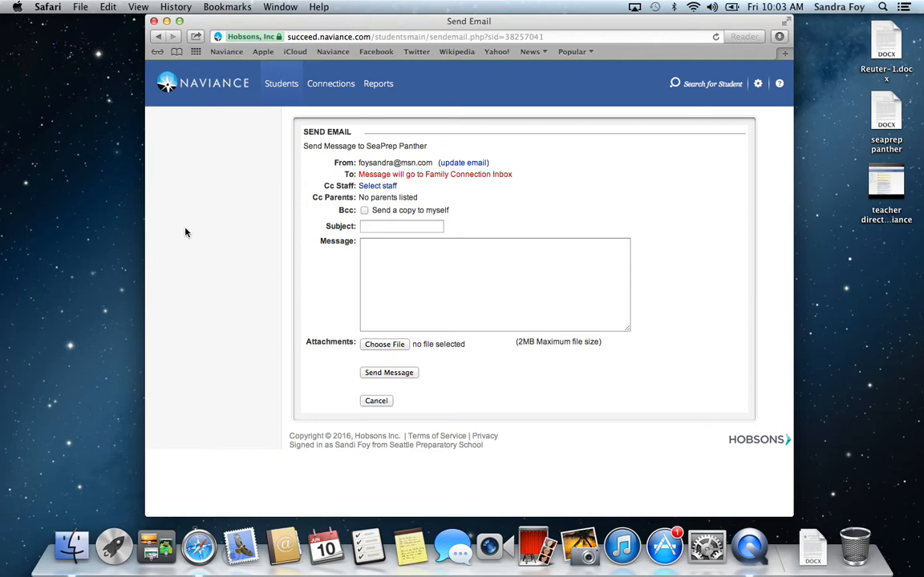
{"action": "left_click", "coordinate": [276, 86]}
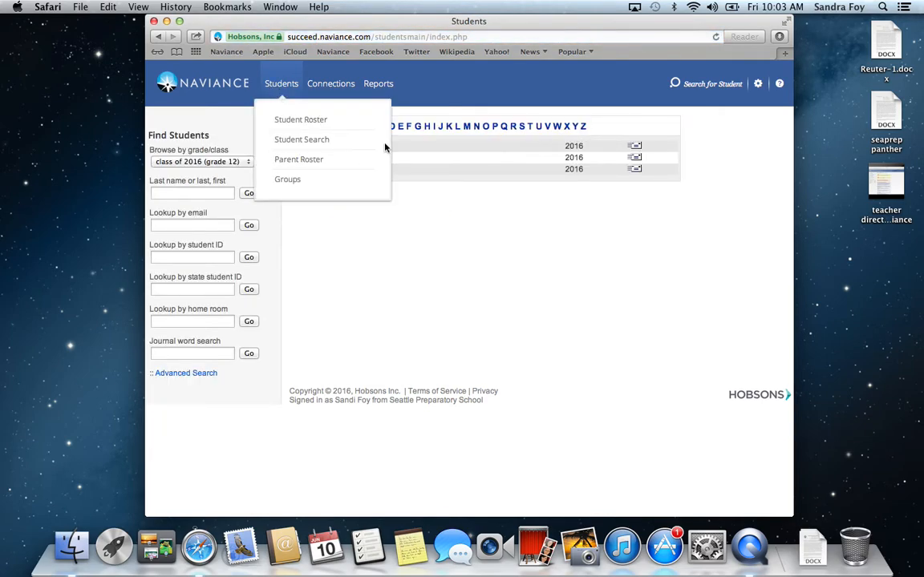
{"action": "left_click", "coordinate": [495, 127]}
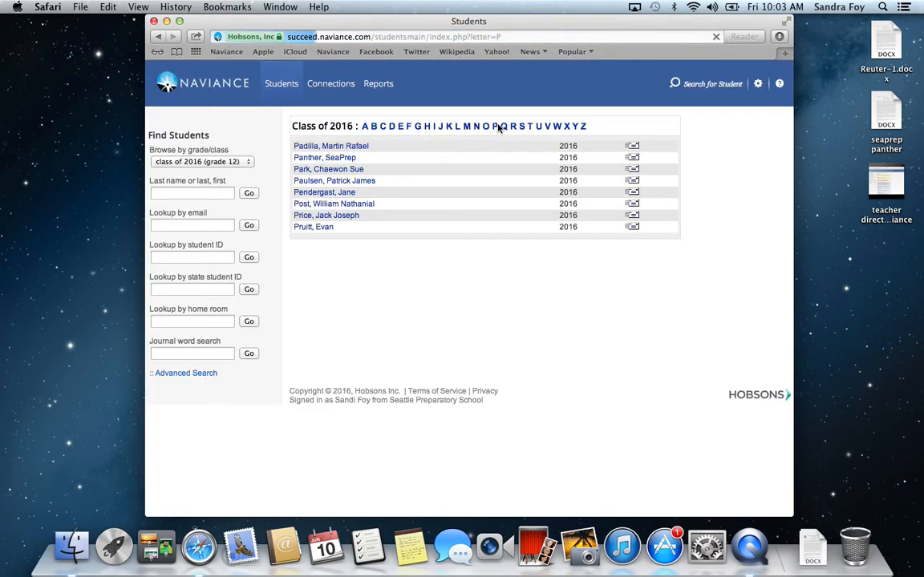
{"action": "left_click", "coordinate": [309, 158]}
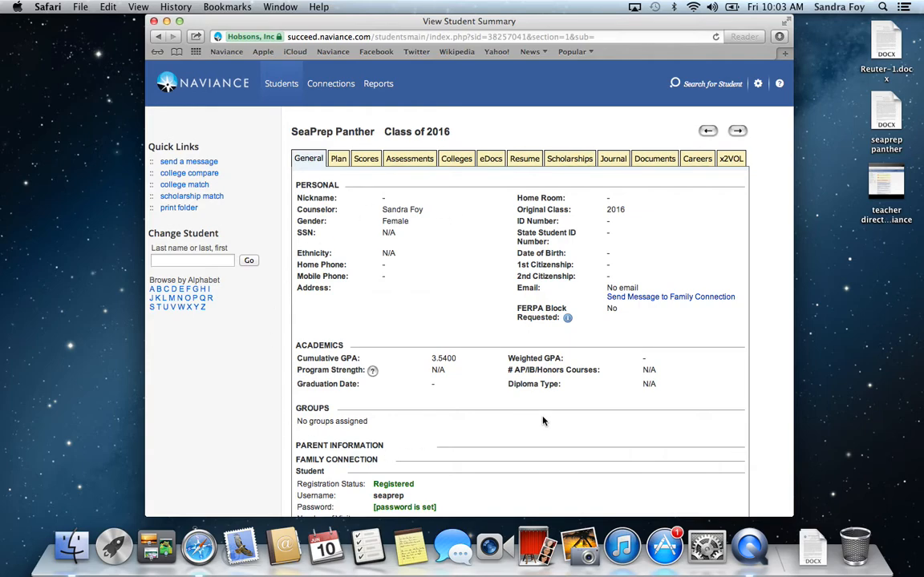
Step: Review the student's plan, test scores and active college applications, and open the submission status in eDocs
{"action": "left_click", "coordinate": [337, 160]}
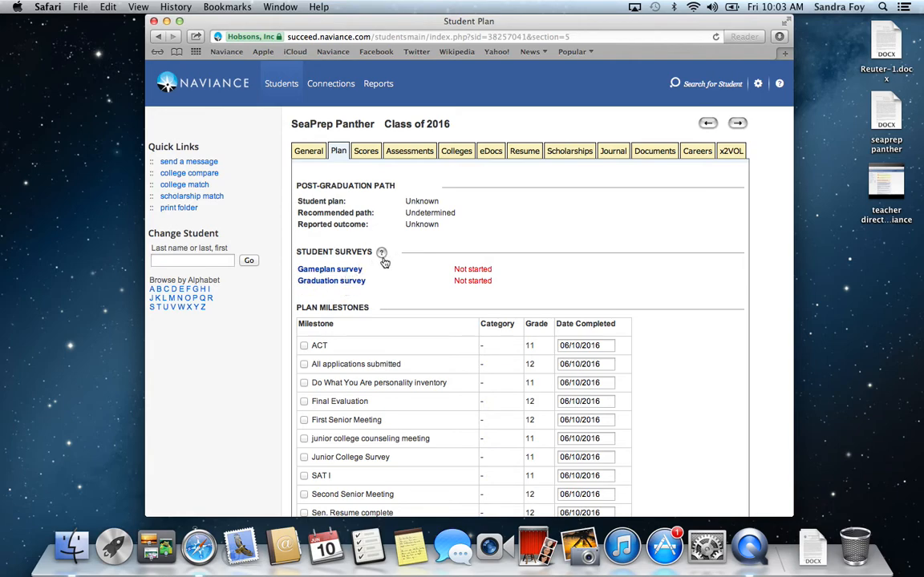
{"action": "left_click", "coordinate": [367, 152]}
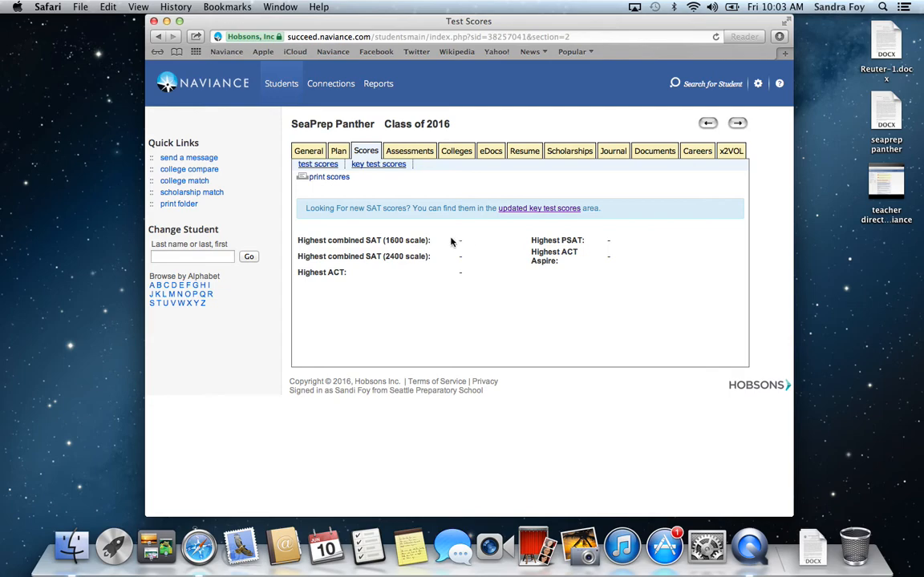
{"action": "left_click", "coordinate": [456, 154]}
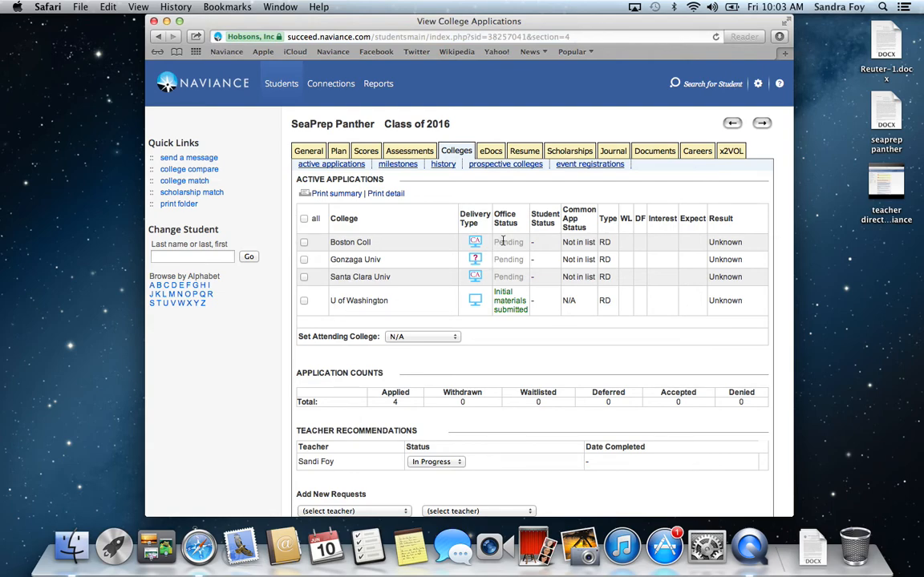
{"action": "left_click", "coordinate": [491, 152]}
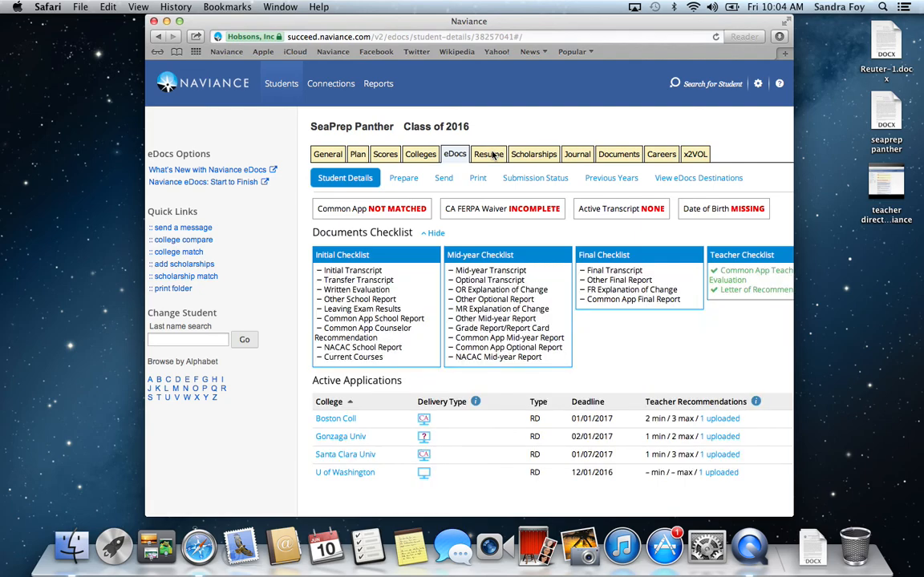
{"action": "left_click", "coordinate": [529, 179]}
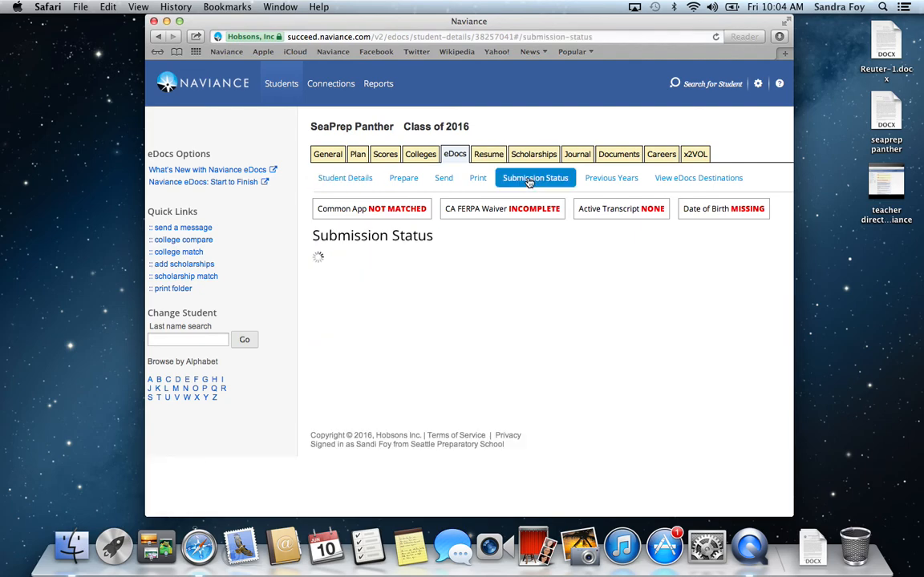